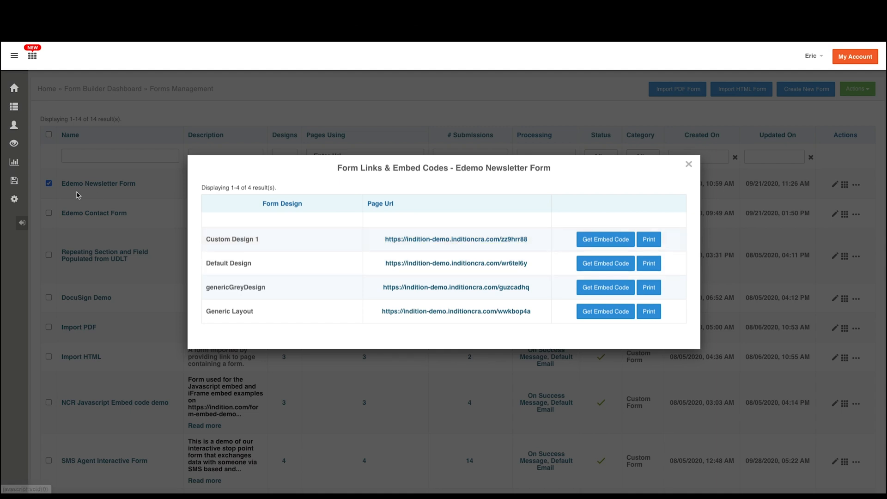
View the Custom Design 1 page of the Edemo Newsletter Form, and close both the page and the form links dialog
{"action": "left_click", "coordinate": [437, 240]}
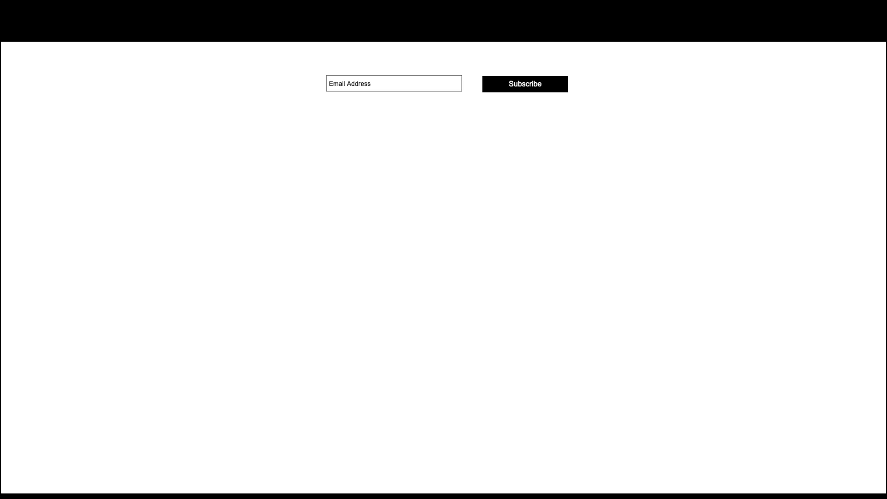
{"action": "key", "text": "ctrl+w"}
{"action": "left_click", "coordinate": [688, 164]}
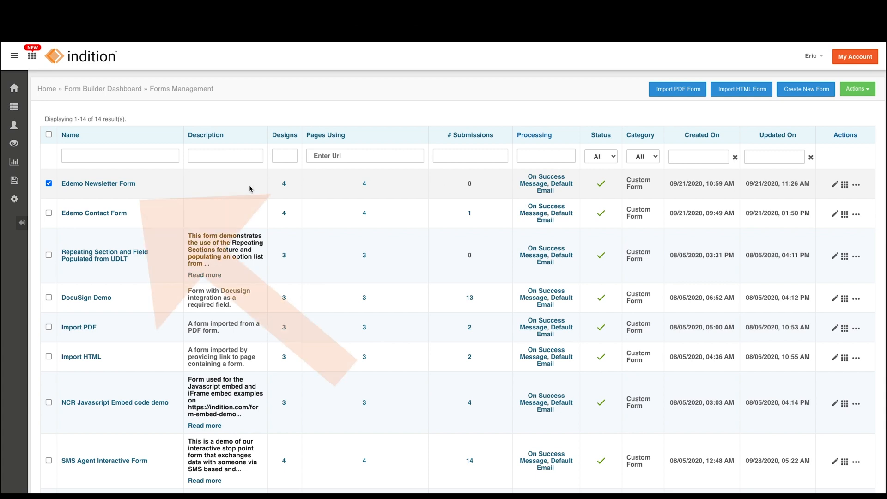
Publish the Edemo Contact Form and copy its form link
{"action": "left_click", "coordinate": [99, 214]}
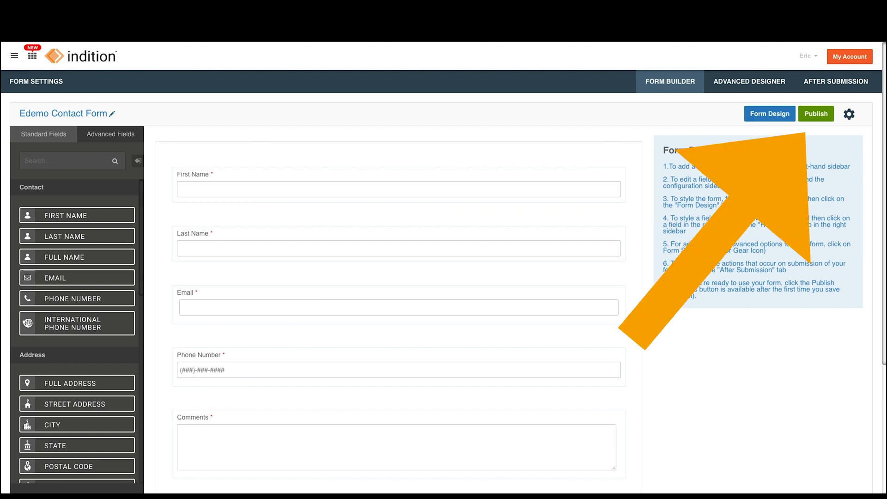
{"action": "left_click", "coordinate": [817, 116]}
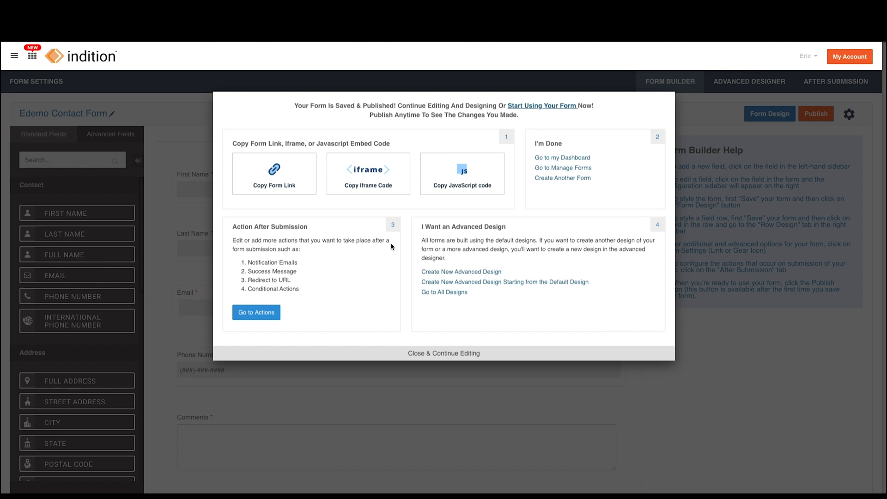
{"action": "left_click", "coordinate": [279, 177]}
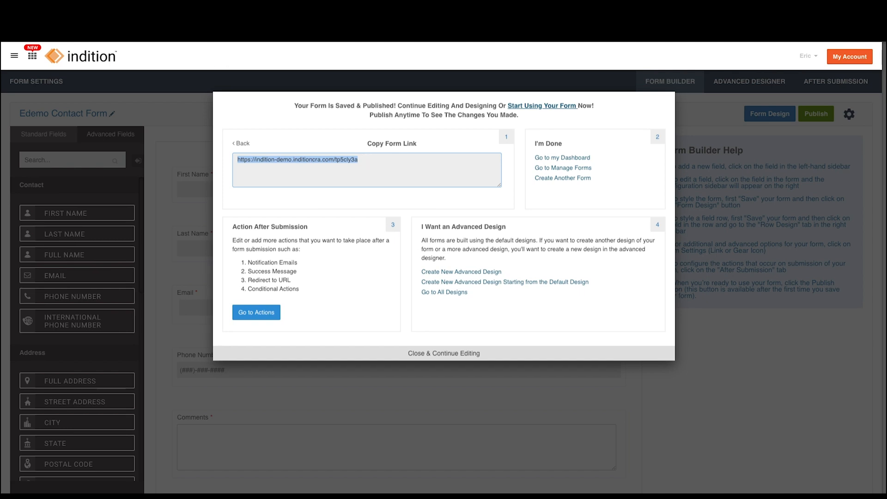
Load the copied contact form link in a new browser tab and return to editing the form
{"action": "key", "text": "super+t"}
{"action": "key", "text": "super+v"}
{"action": "key", "text": "Return"}
{"action": "left_click", "coordinate": [444, 354]}
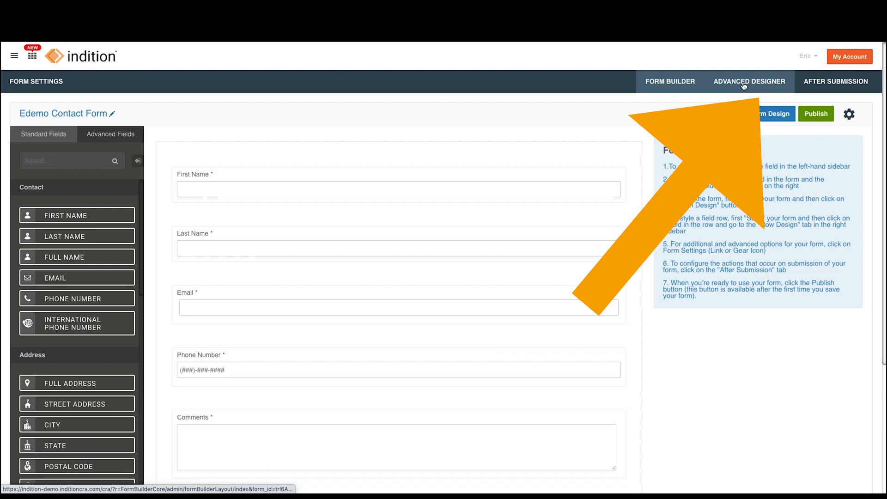
Show the advanced designs of the Edemo Contact Form and view the page at the Edemo Contact Form Design's URL
{"action": "left_click", "coordinate": [743, 84]}
{"action": "left_click", "coordinate": [744, 84]}
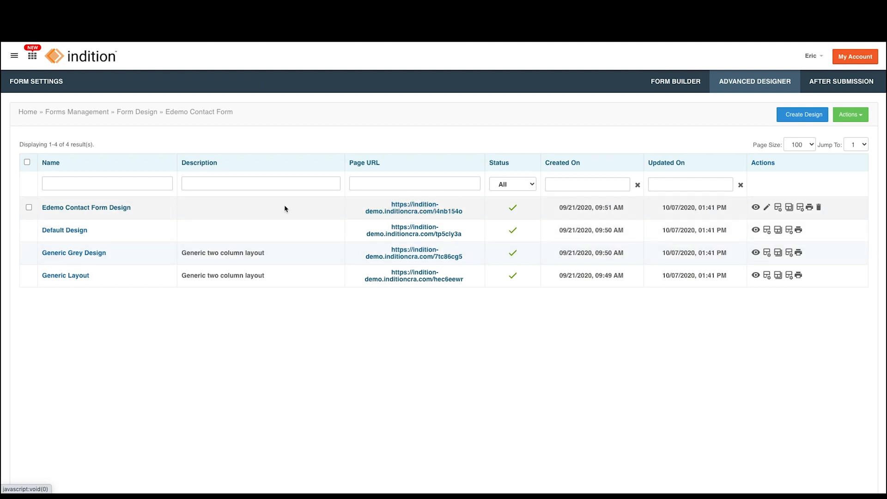
{"action": "left_click", "coordinate": [411, 215]}
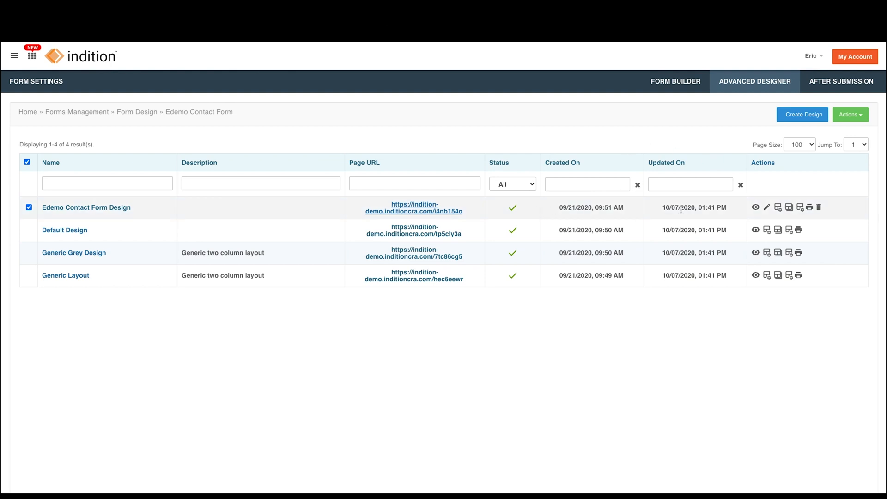
Edit the Edemo Contact Form Design and bring up the URL section of its settings
{"action": "left_click", "coordinate": [767, 208]}
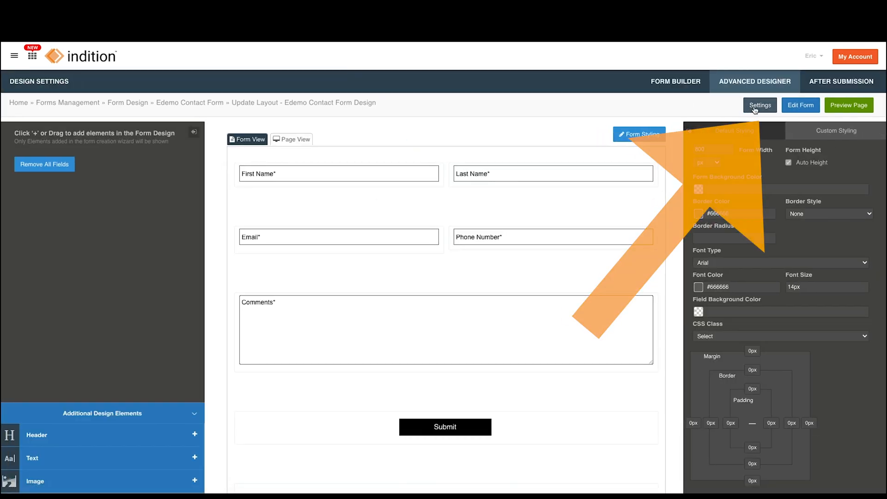
{"action": "left_click", "coordinate": [755, 106]}
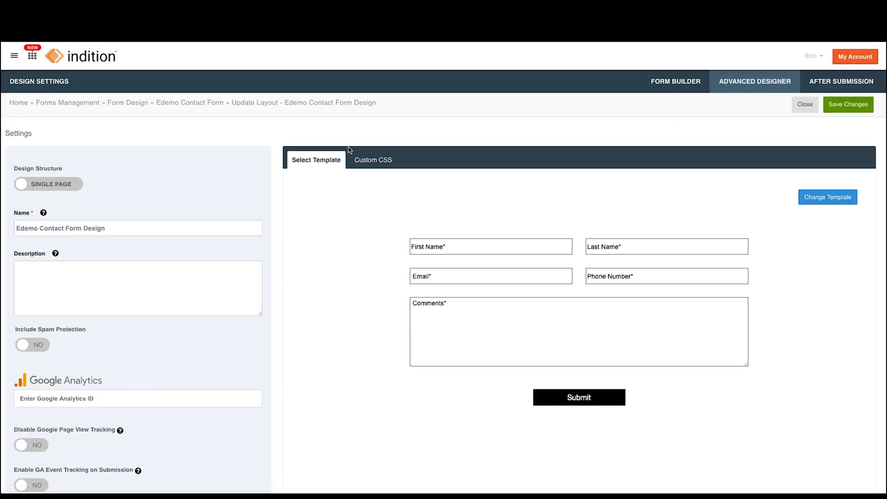
{"action": "scroll", "coordinate": [199, 175], "scroll_direction": "down", "scroll_amount": 7}
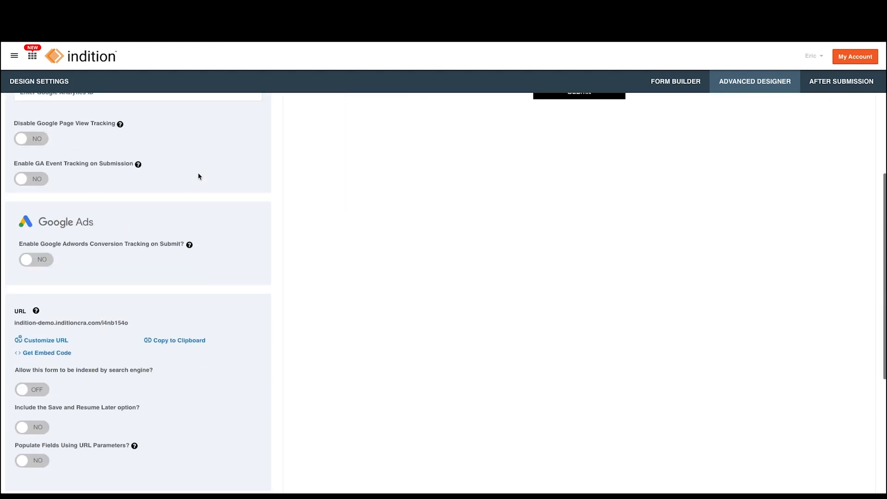
{"action": "scroll", "coordinate": [198, 175], "scroll_direction": "down", "scroll_amount": 1}
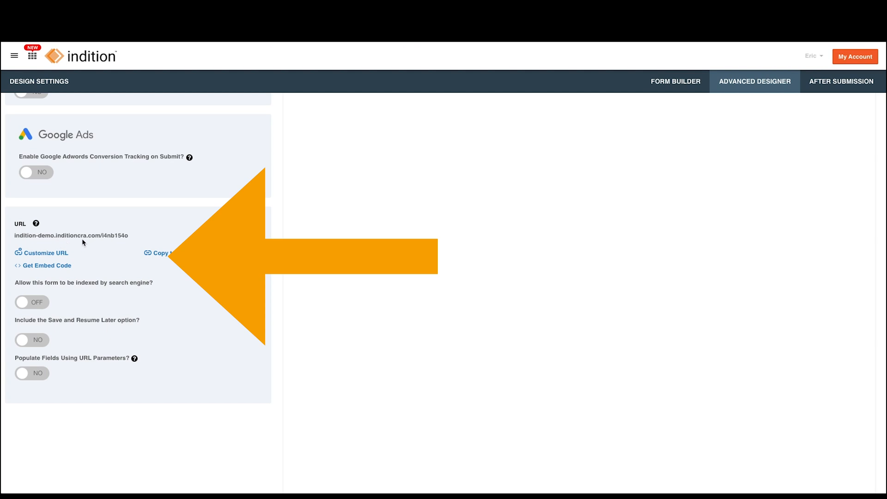
Customize the design's URL to /customize-url and save the settings
{"action": "left_click", "coordinate": [46, 253]}
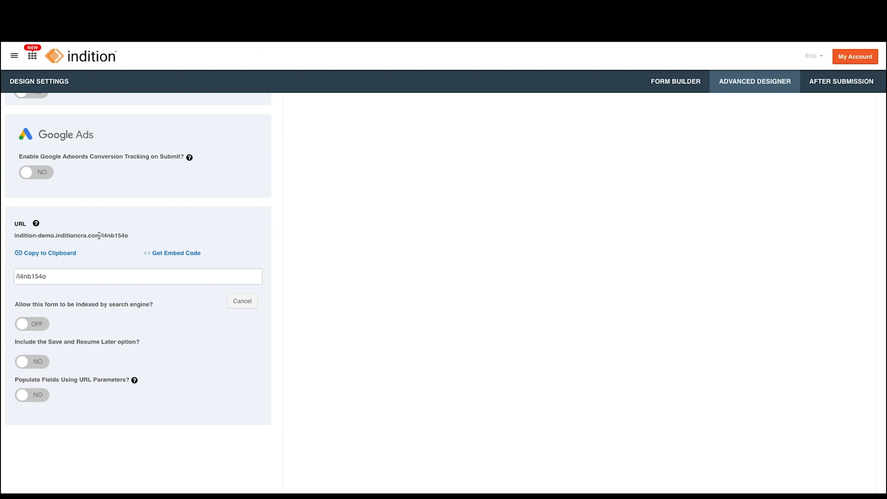
{"action": "left_click_drag", "start_coordinate": [101, 235], "coordinate": [132, 236]}
{"action": "left_click_drag", "start_coordinate": [71, 277], "coordinate": [18, 279]}
{"action": "type", "text": "/xusto"}
{"action": "type", "text": "stomi"}
{"action": "scroll", "coordinate": [176, 350], "scroll_direction": "up", "scroll_amount": 15}
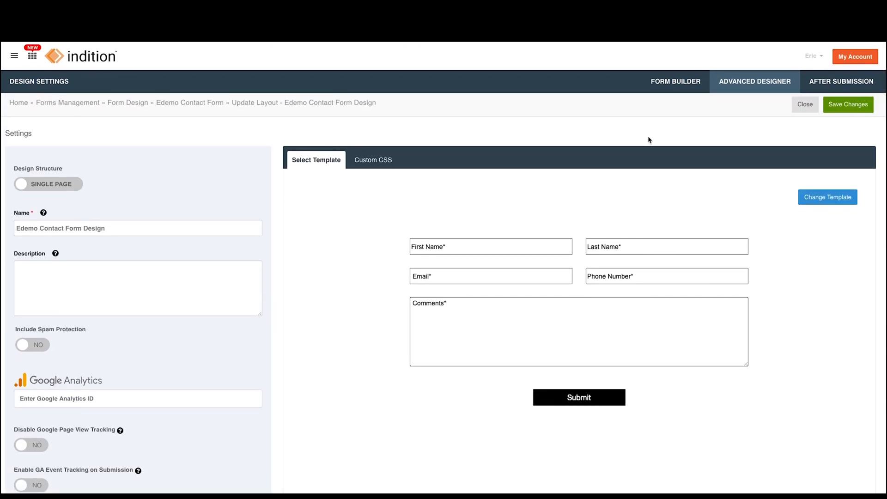
{"action": "left_click", "coordinate": [843, 104]}
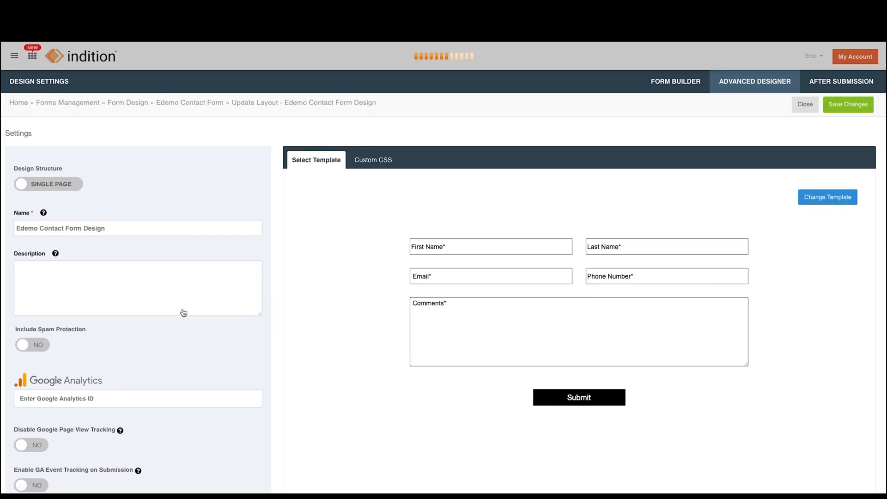
{"action": "scroll", "coordinate": [149, 261], "scroll_direction": "down", "scroll_amount": 10}
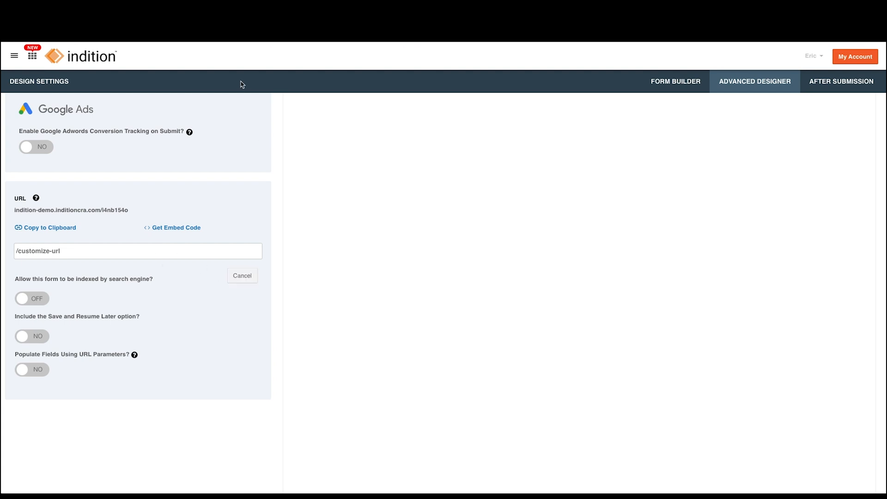
{"action": "scroll", "coordinate": [241, 84], "scroll_direction": "up", "scroll_amount": 4}
{"action": "scroll", "coordinate": [240, 84], "scroll_direction": "up", "scroll_amount": 2}
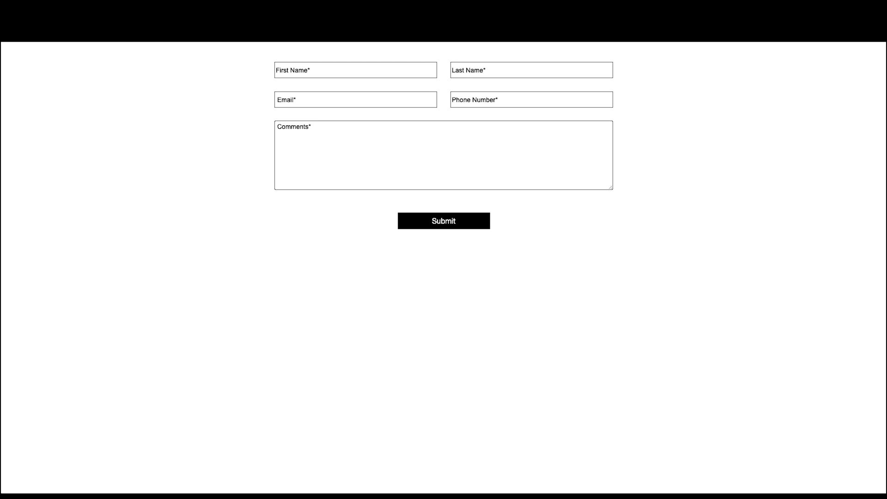
{"action": "type", "text": "customize"}
{"action": "type", "text": "-url"}
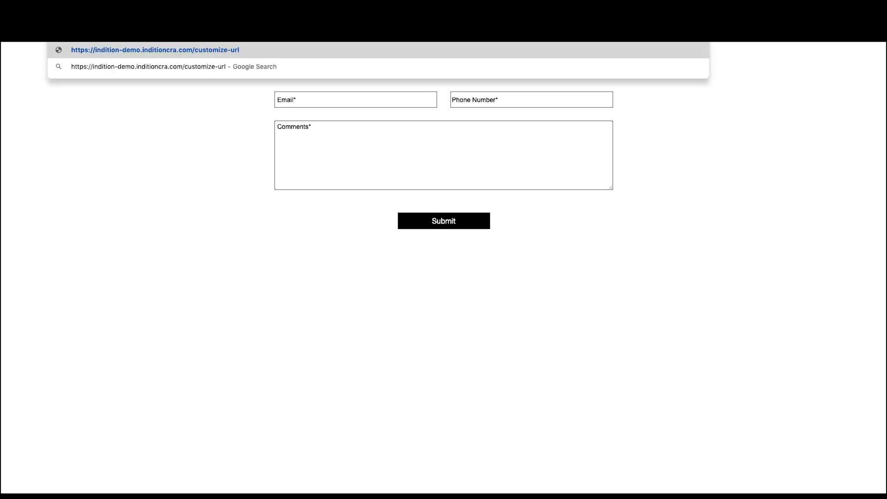
{"action": "key", "text": "Return"}
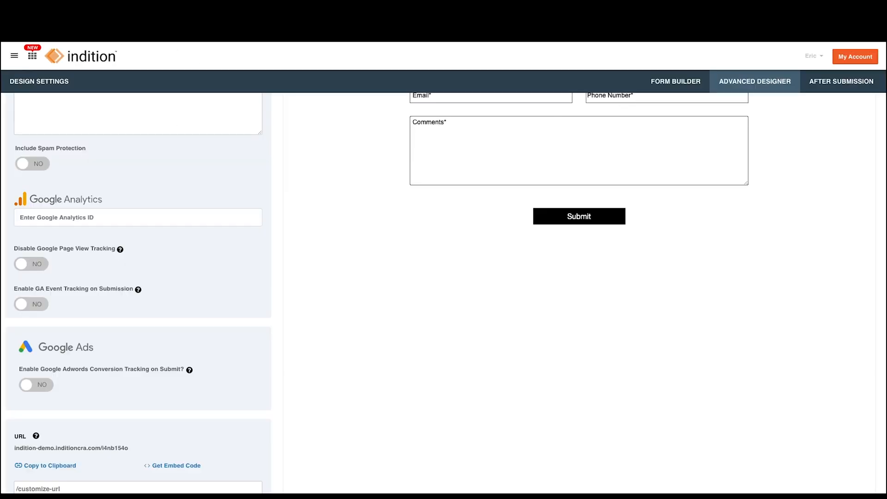
{"action": "scroll", "coordinate": [246, 240], "scroll_direction": "up", "scroll_amount": 4}
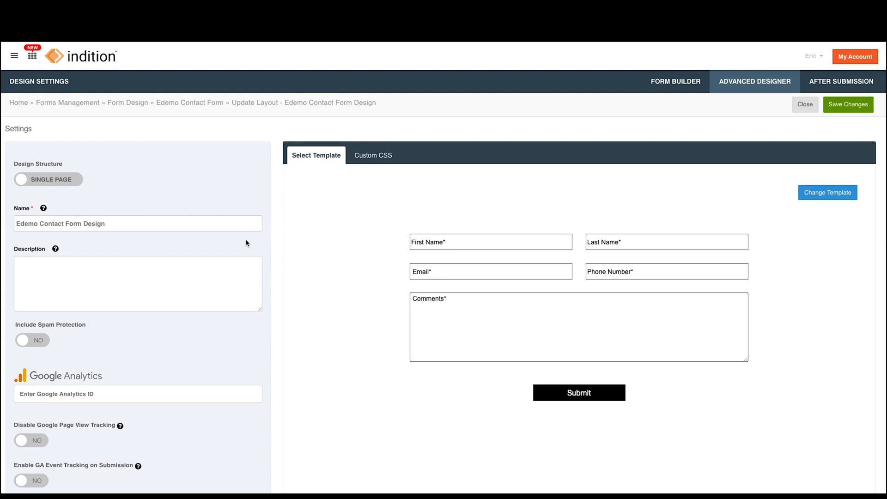